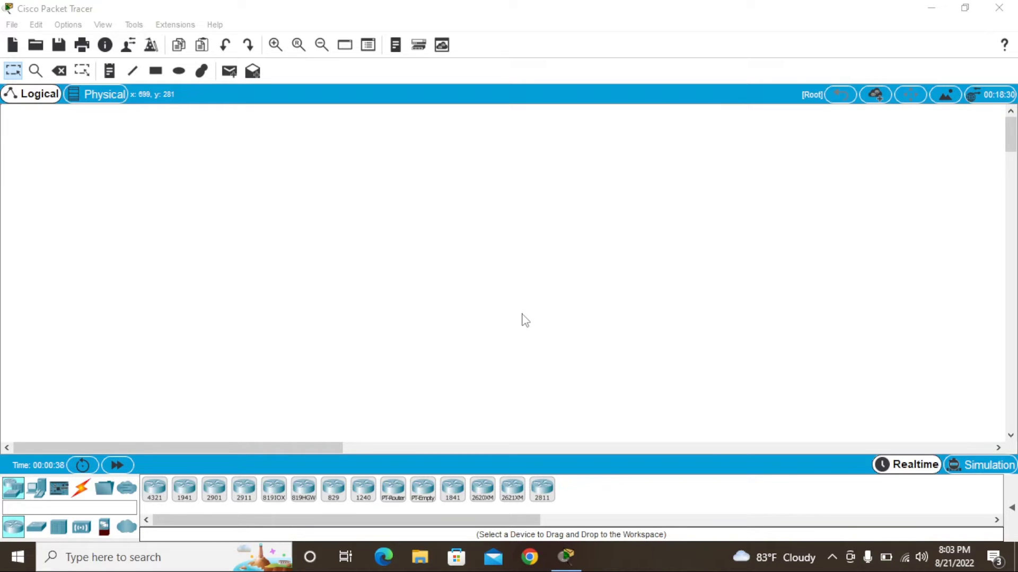
# - Drag an 1841 router from the Routers palette onto the empty logical workspace
pyautogui.moveTo(453, 489); pyautogui.dragTo(380, 271)
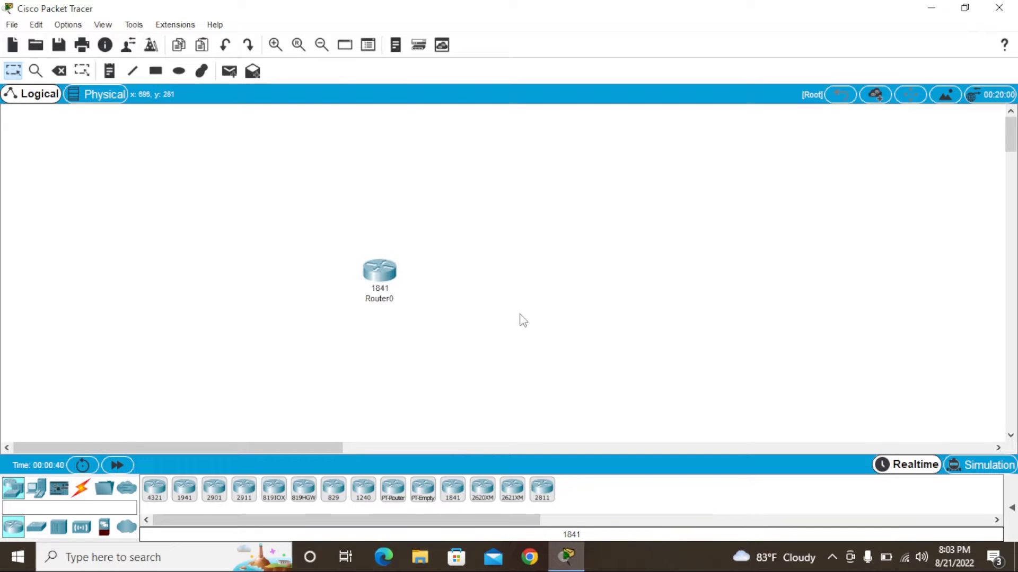
# - Open Router0's window maximized and zoom in on the 1841 chassis in the Physical view
pyautogui.click(394, 273)
pyautogui.click(665, 69)
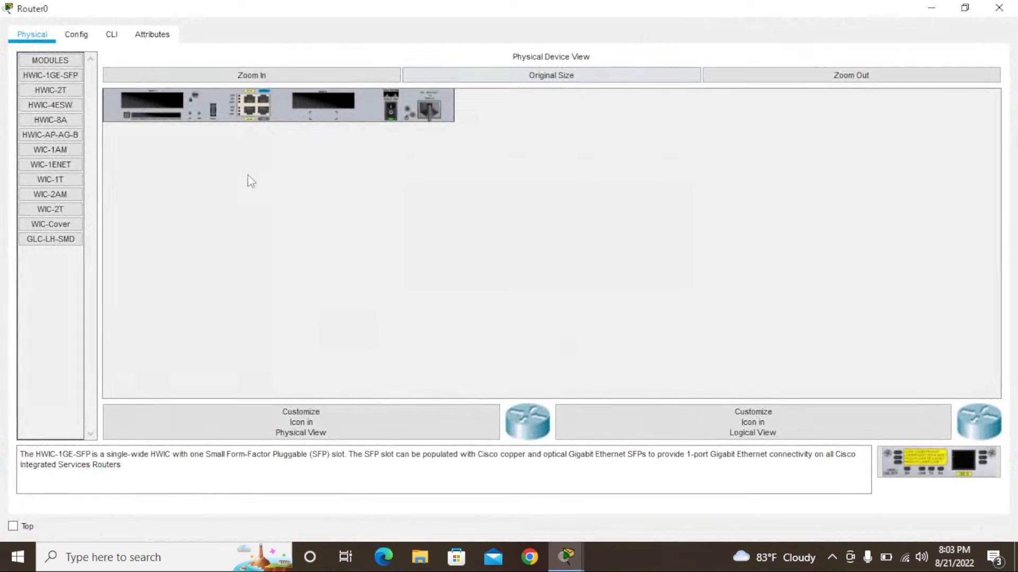
pyautogui.click(251, 74)
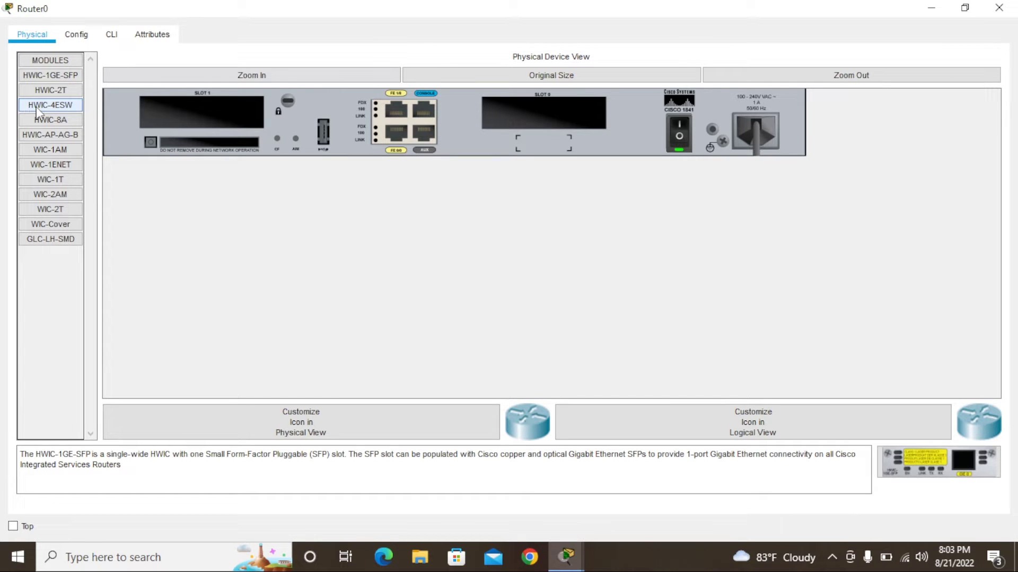
# - Power off Router0, install HWIC-4ESW in slot 0 and WIC-1T in slot 1
pyautogui.moveTo(37, 109); pyautogui.dragTo(544, 117)
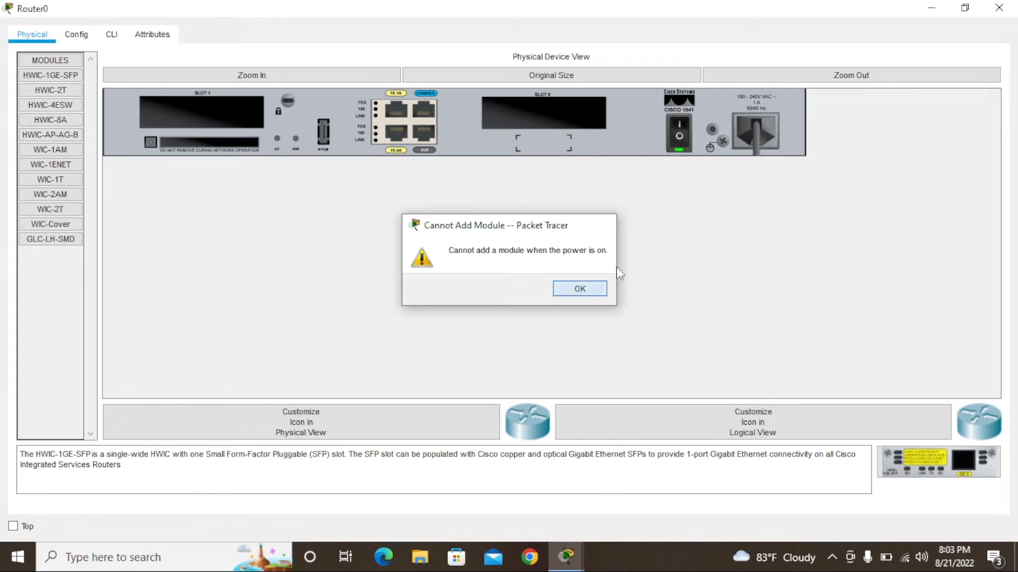
pyautogui.click(579, 289)
pyautogui.click(679, 133)
pyautogui.moveTo(952, 473); pyautogui.dragTo(549, 144)
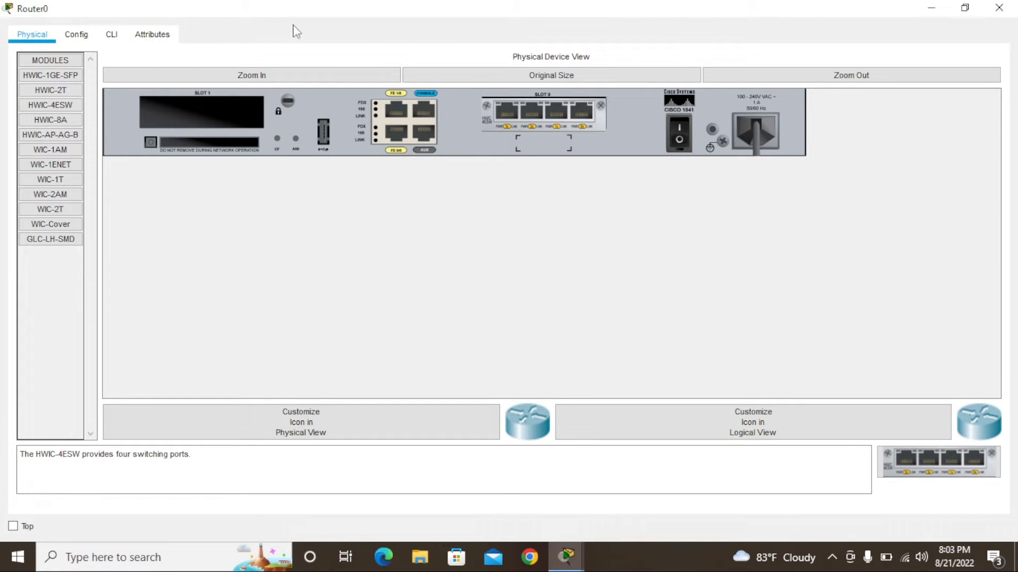
pyautogui.moveTo(50, 179); pyautogui.dragTo(195, 120)
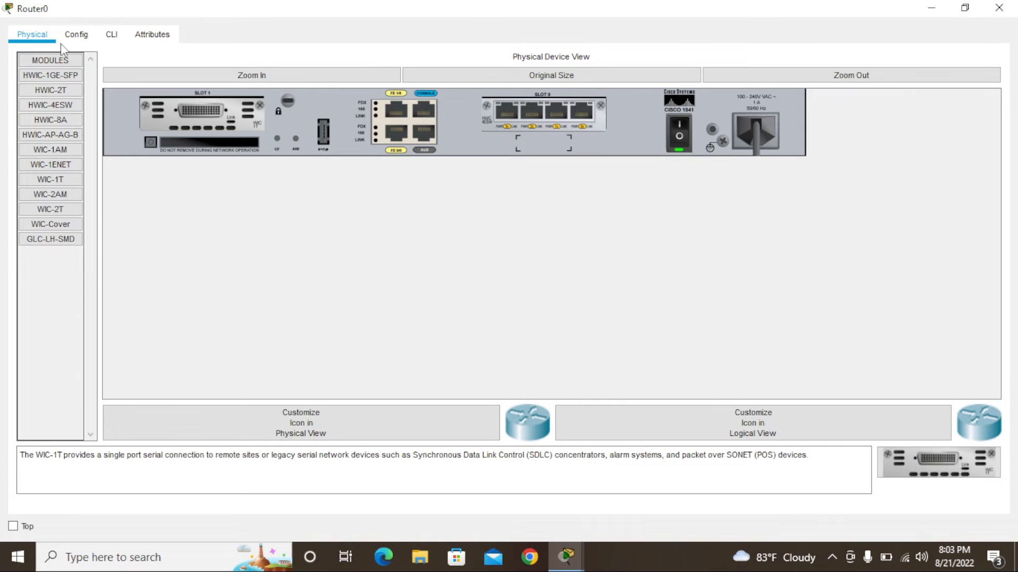
pyautogui.click(111, 34)
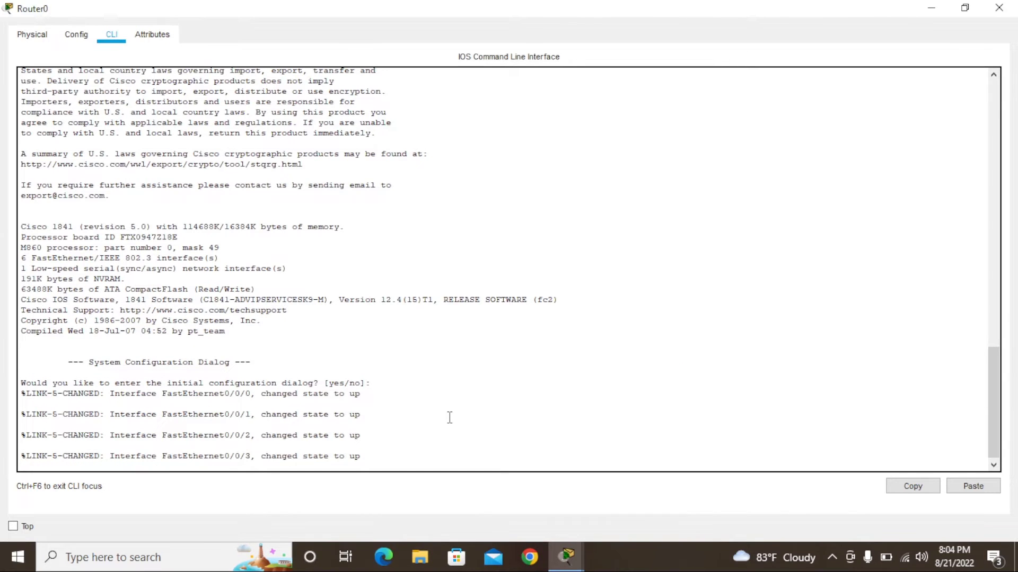
# - Answer 'no' to the initial configuration dialog to reach the Router> prompt
pyautogui.press('Return')
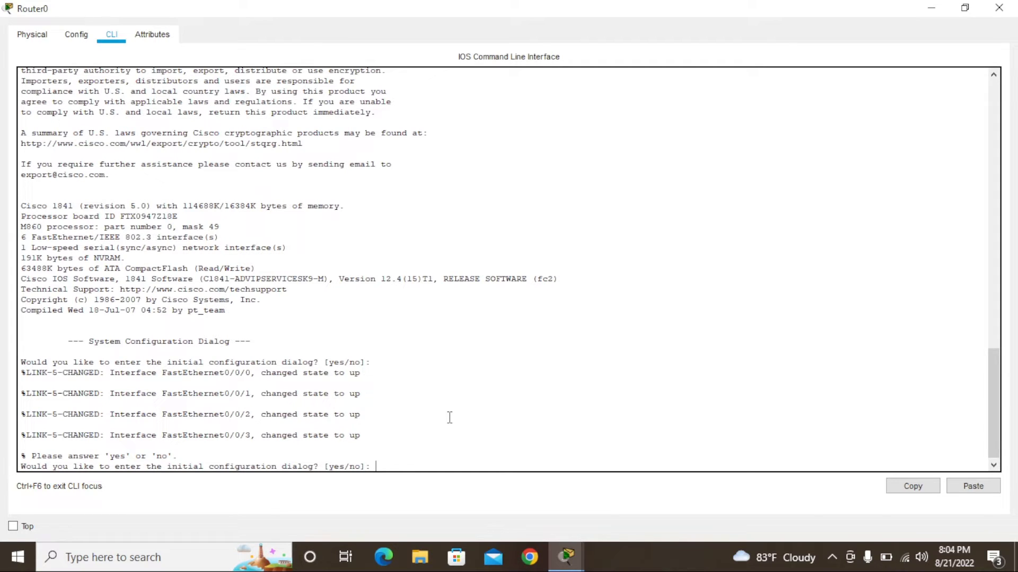
pyautogui.write('no')
pyautogui.press('Return')
pyautogui.press('Return')
pyautogui.press('Return')
pyautogui.press('Return')
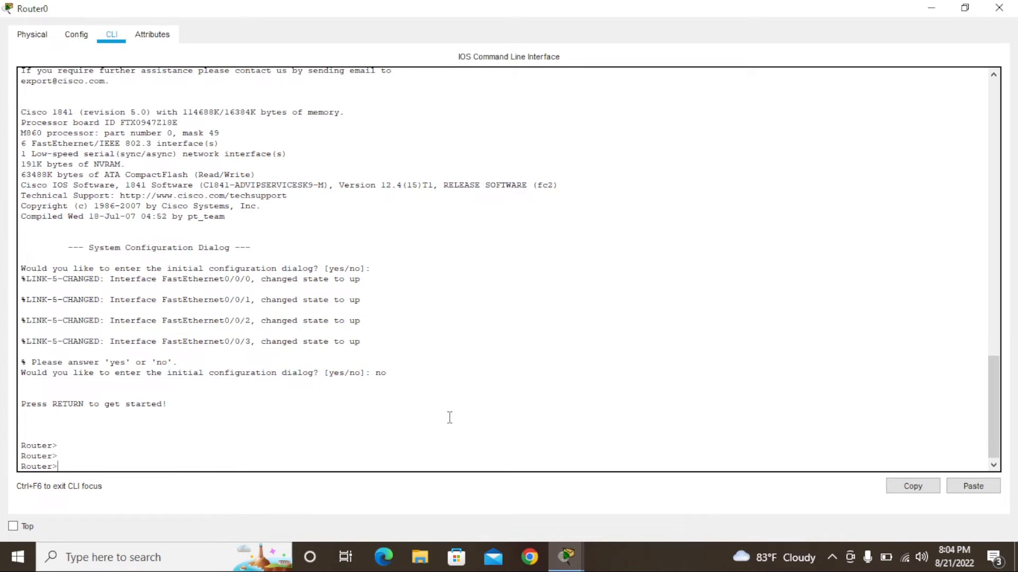
# - Enter privileged EXEC mode with the enable command
pyautogui.write('ena')
pyautogui.press('Tab')
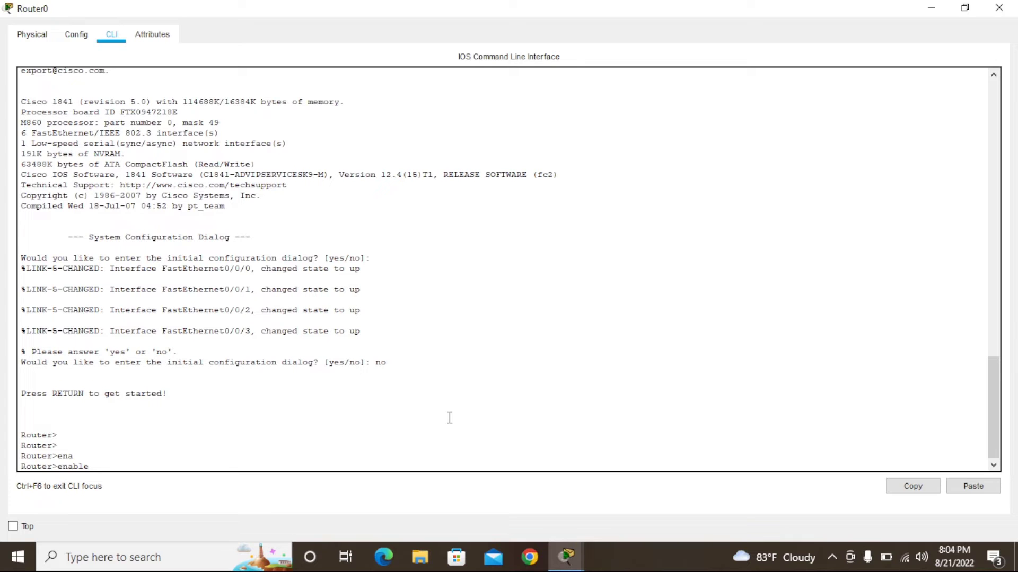
pyautogui.press('Return')
pyautogui.press('Return')
pyautogui.press('Return')
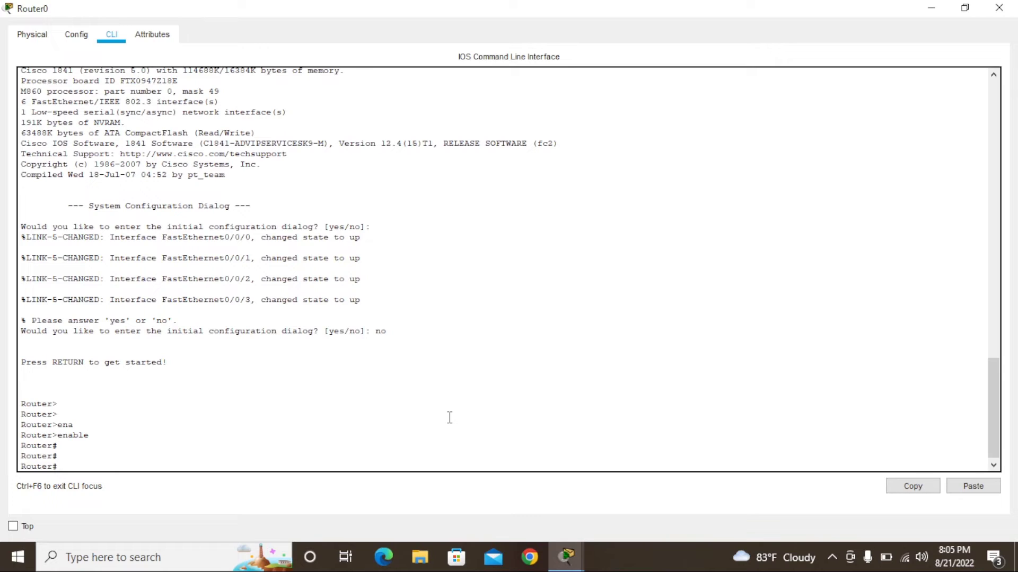
# - Enter global configuration mode with configure terminal
pyautogui.write('config')
pyautogui.press('Tab')
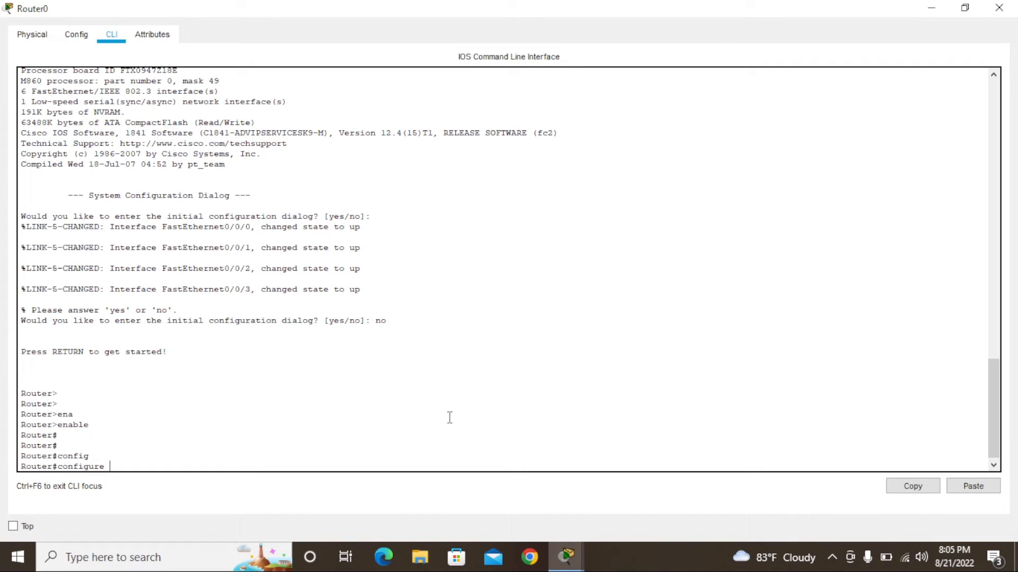
pyautogui.write('te')
pyautogui.press('Tab')
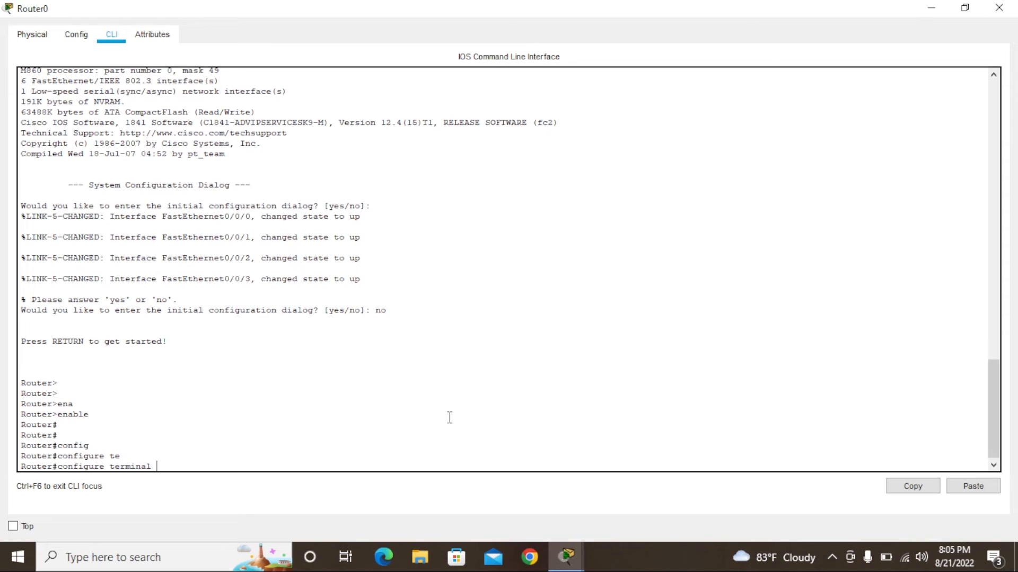
pyautogui.press('Return')
pyautogui.press('Return')
pyautogui.press('Return')
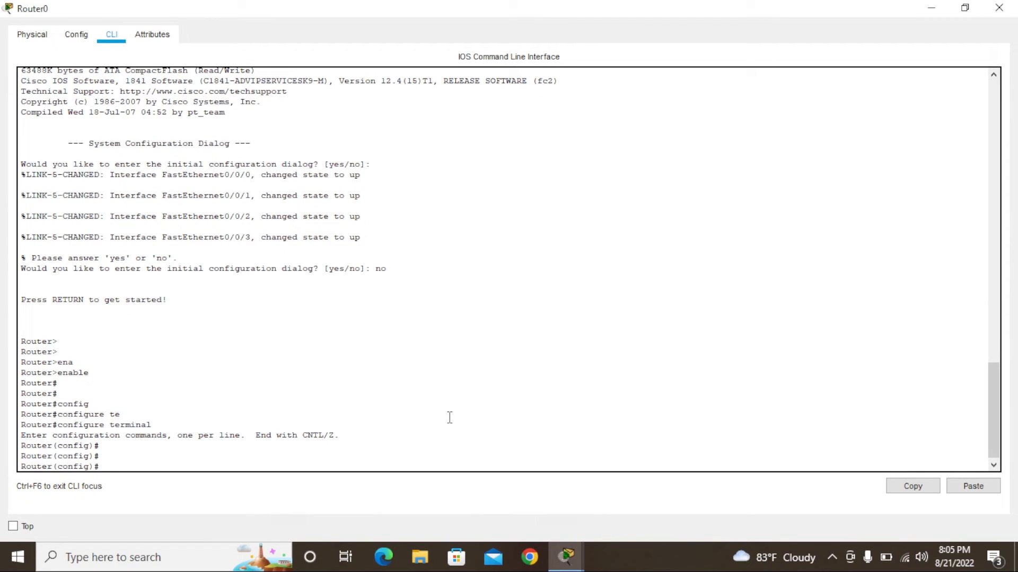
pyautogui.write('exit')
pyautogui.press('Return')
pyautogui.press('Return')
pyautogui.press('Return')
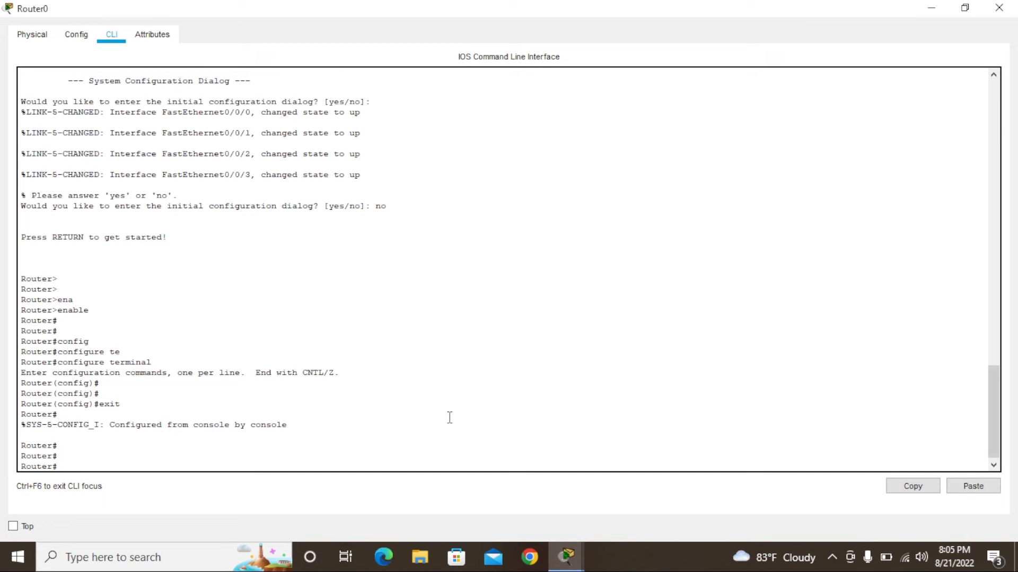
pyautogui.write('config t')
pyautogui.press('Return')
pyautogui.press('Return')
pyautogui.press('Return')
pyautogui.press('Return')
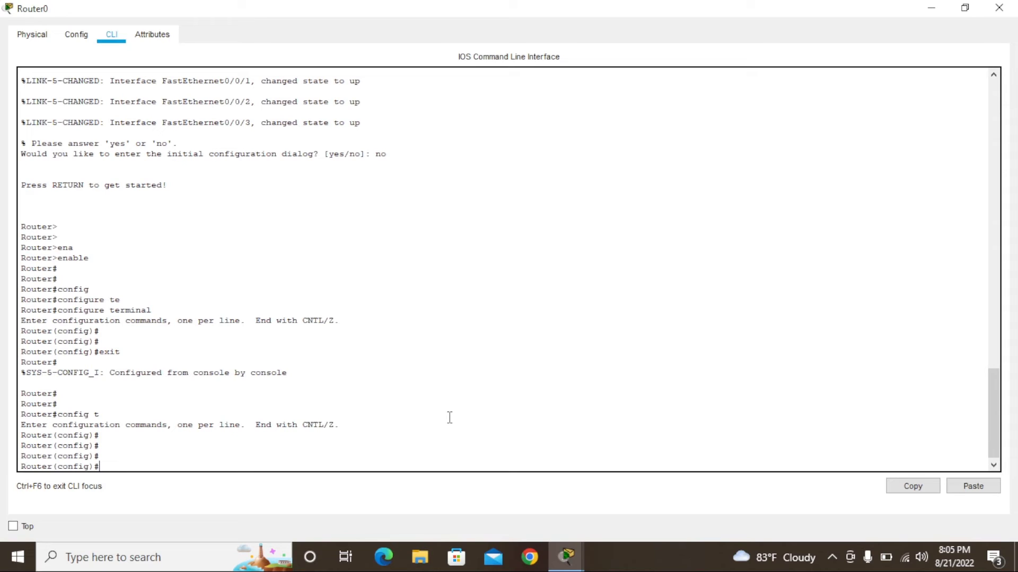
pyautogui.write('host')
# - Set the router hostname to TLina; a write attempt in config mode is rejected
pyautogui.press('Tab')
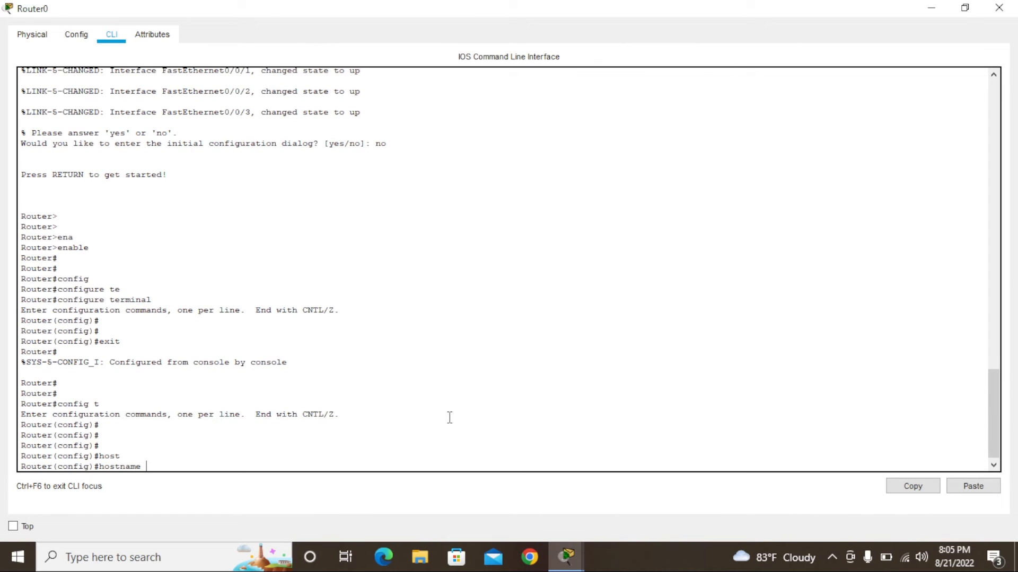
pyautogui.write('TLin a')
pyautogui.write('a')
pyautogui.press('Return')
pyautogui.press('Return')
pyautogui.press('Return')
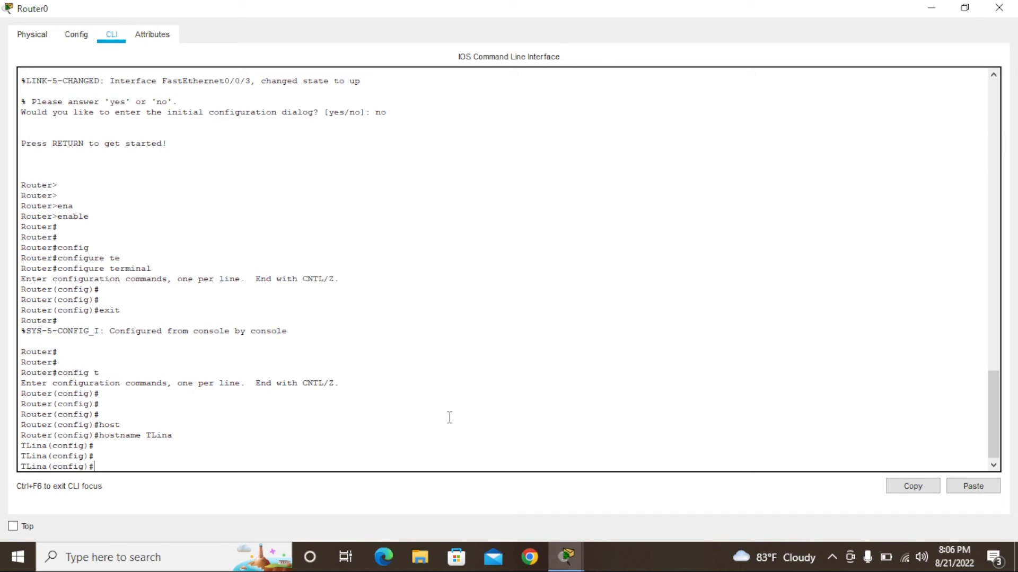
pyautogui.write('rite')
pyautogui.press('Return')
pyautogui.press('Return')
pyautogui.press('Return')
pyautogui.press('Return')
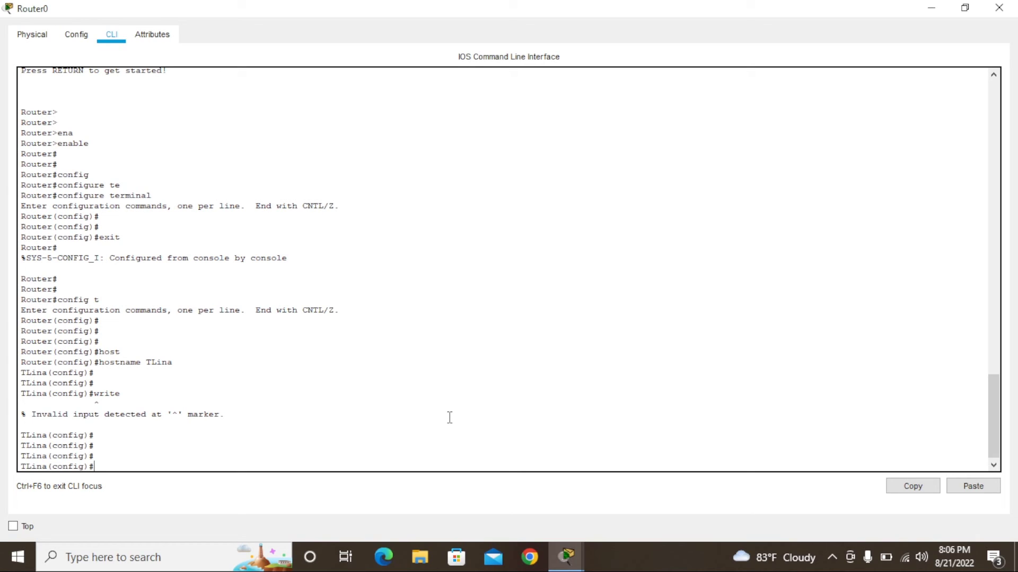
# - Exit to privileged mode and save the running configuration with write, returning [OK]
pyautogui.write('exit')
pyautogui.press('Return')
pyautogui.press('Return')
pyautogui.press('Return')
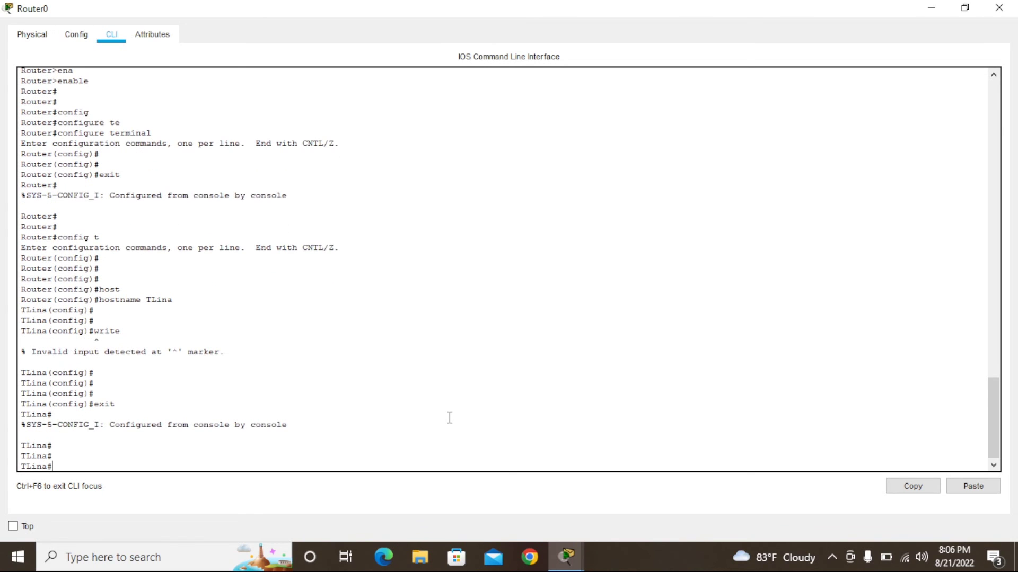
pyautogui.write('write')
pyautogui.press('Return')
pyautogui.press('Return')
pyautogui.press('Return')
pyautogui.press('Return')
pyautogui.press('Return')
pyautogui.press('Return')
pyautogui.press('Return')
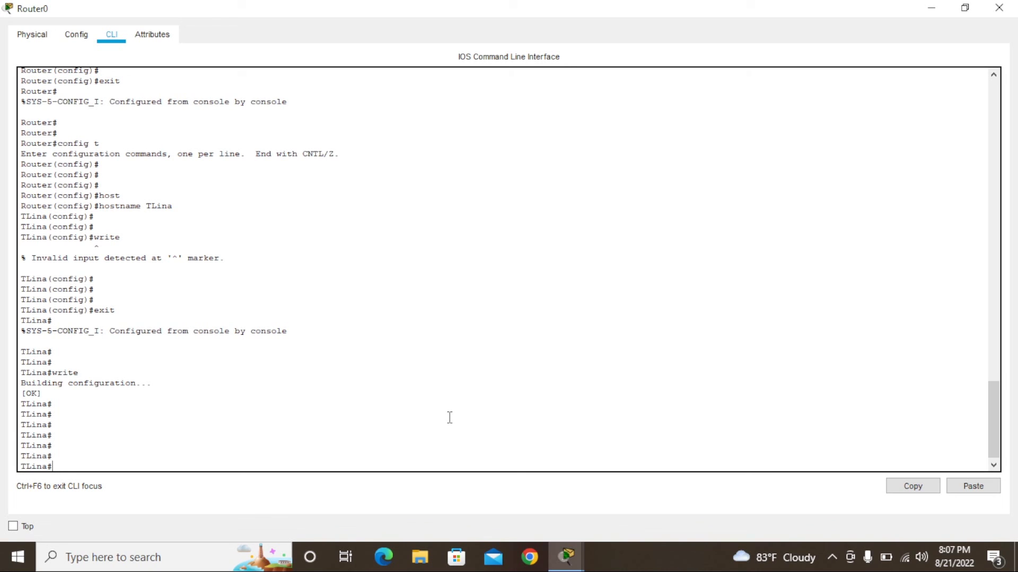
pyautogui.click(624, 553)
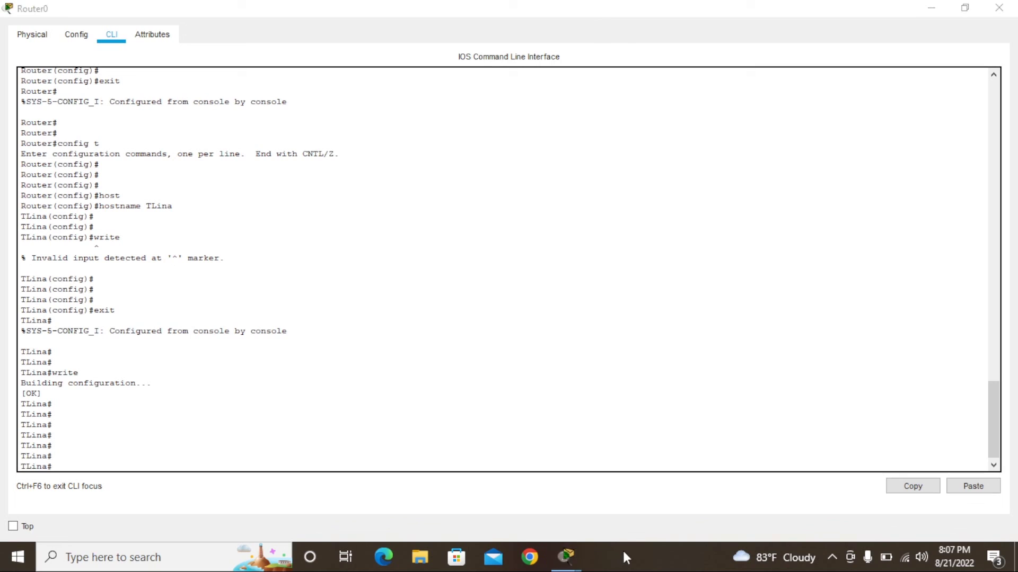